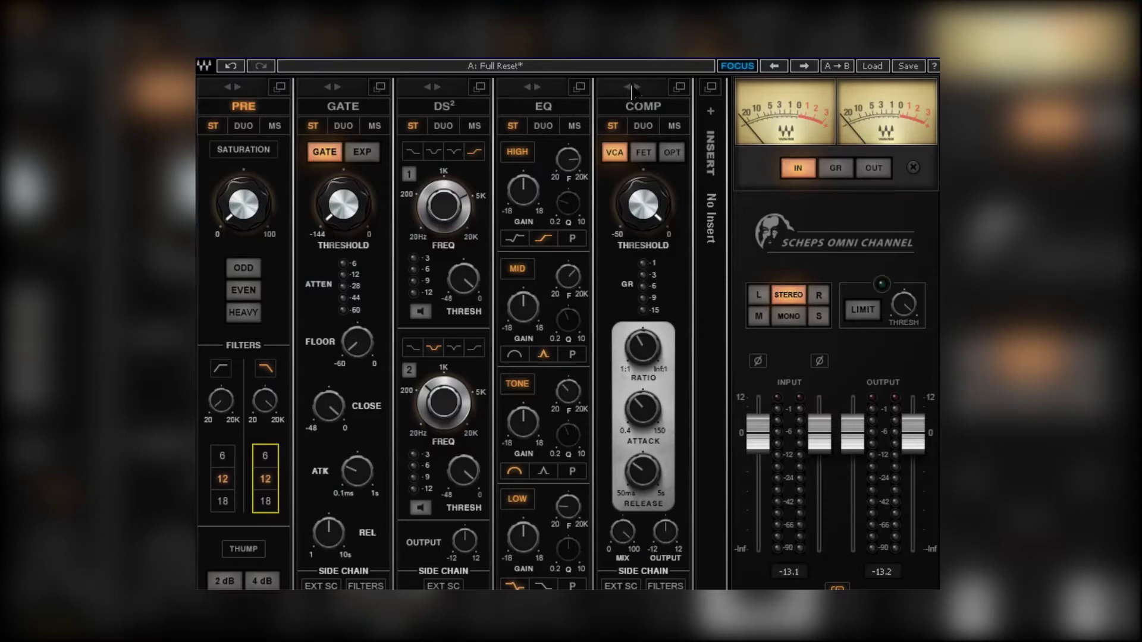
# Step: Examine the plug-in options of the empty Insert slot and close them without choosing a plug-in
pyautogui.moveTo(631, 106)
pyautogui.mouseDown()
pyautogui.moveTo(518, 104)
pyautogui.moveTo(641, 95)
pyautogui.mouseUp()
pyautogui.click(710, 112)
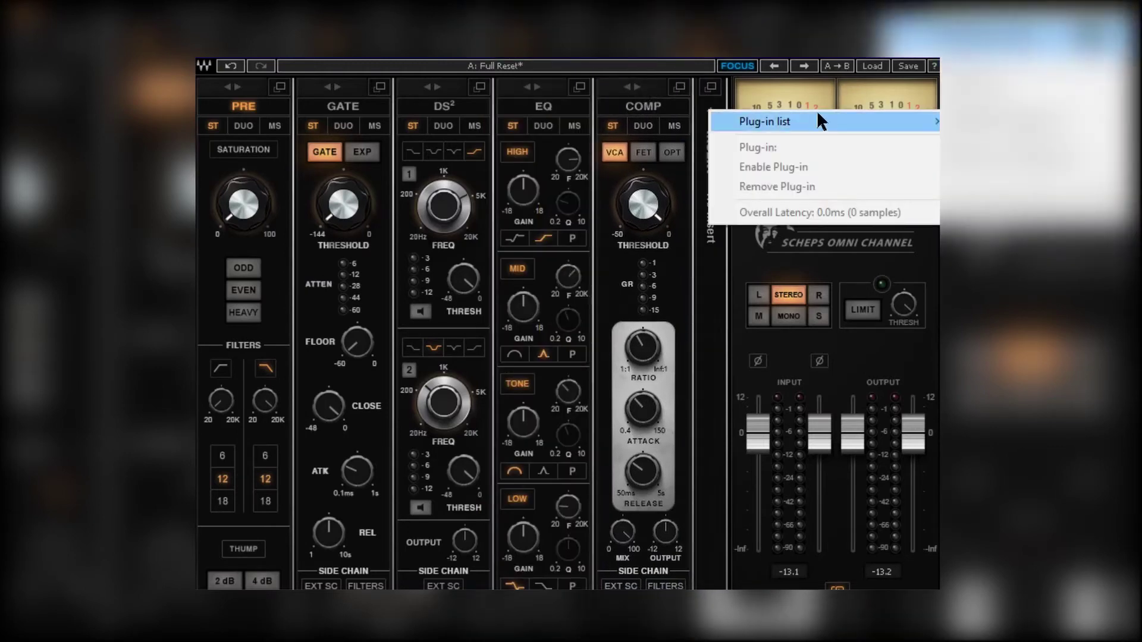
pyautogui.press('Escape')
pyautogui.moveTo(711, 142)
pyautogui.mouseDown()
pyautogui.moveTo(476, 145)
pyautogui.moveTo(704, 144)
pyautogui.mouseUp()
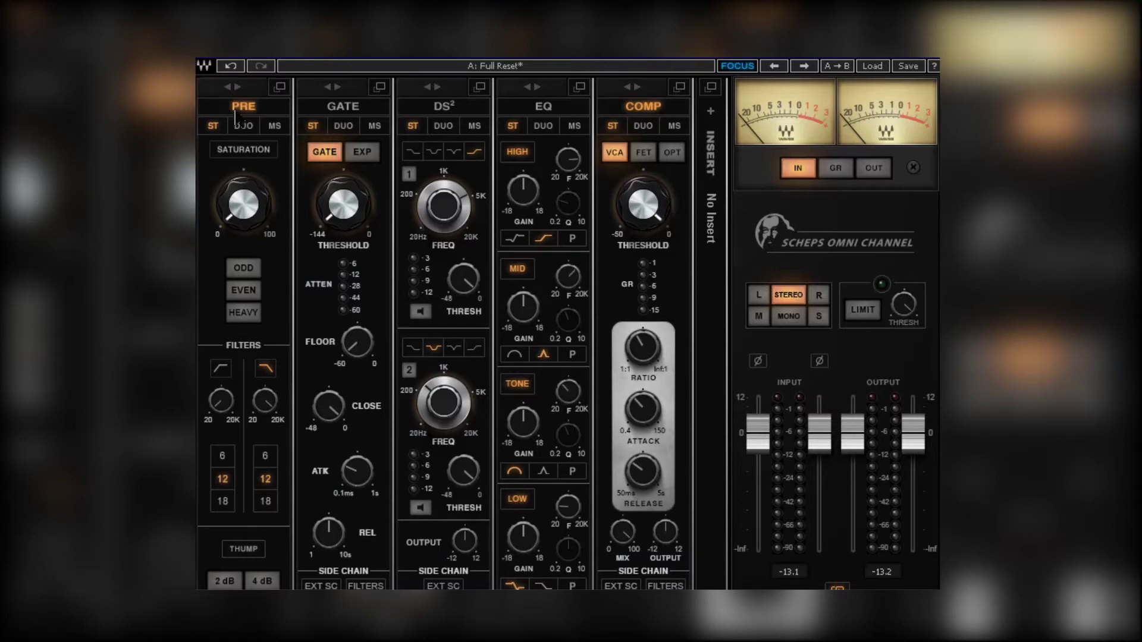
# Step: Enable Saturation in the PRE module and set its low-pass filter slope to 18
pyautogui.click(243, 150)
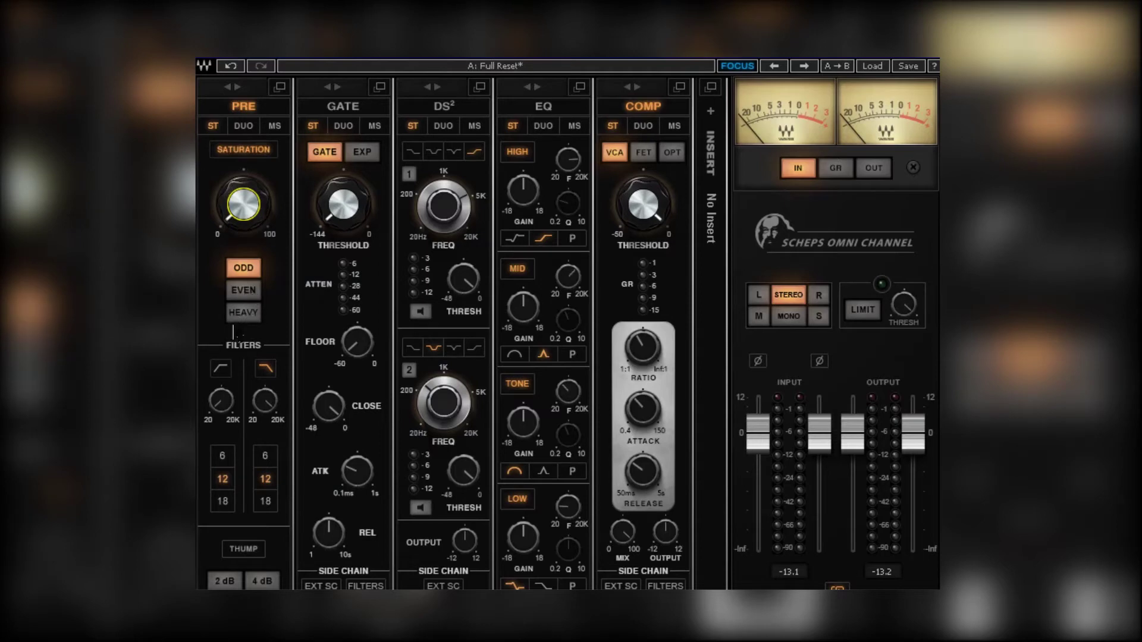
pyautogui.click(265, 503)
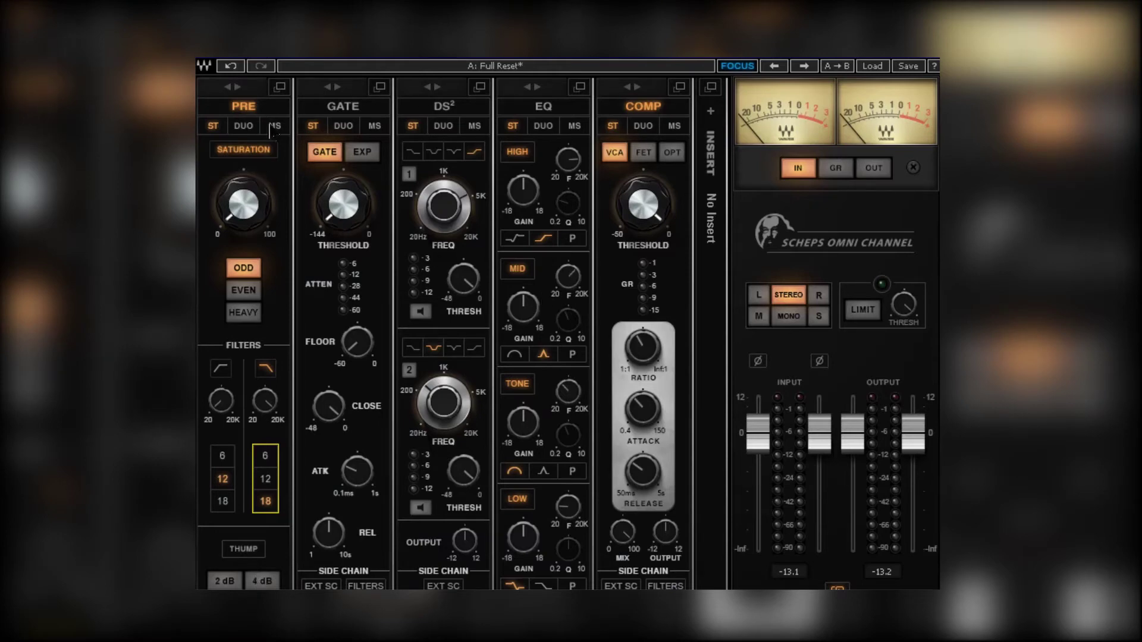
# Step: Expand the PRE module, try its DUO and MS modes, return it to ST and collapse it
pyautogui.click(279, 86)
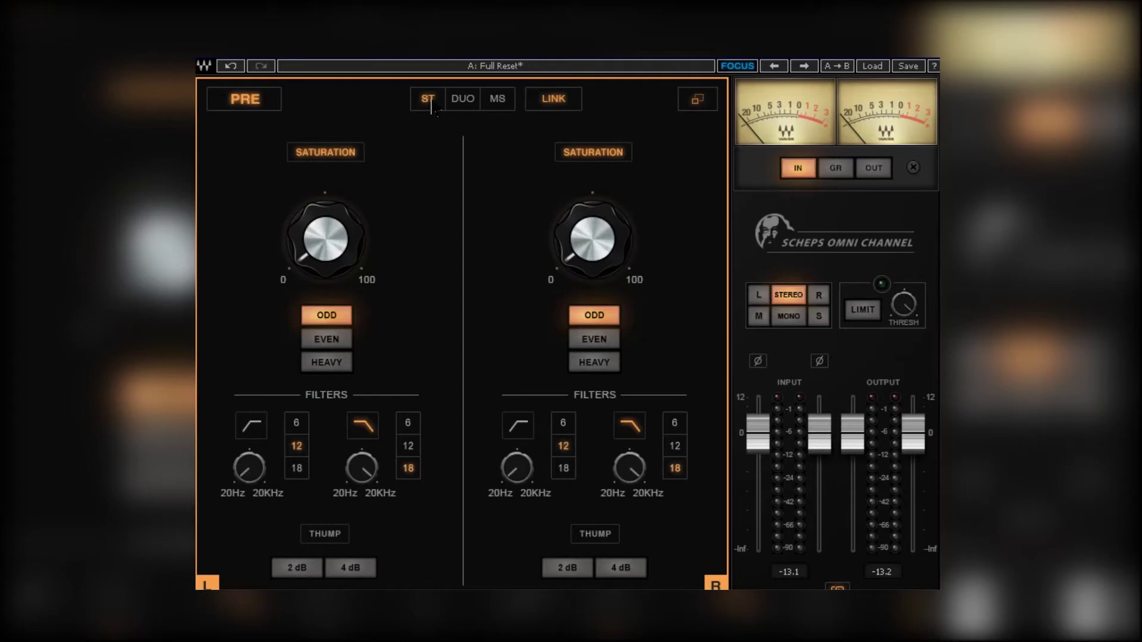
pyautogui.click(459, 101)
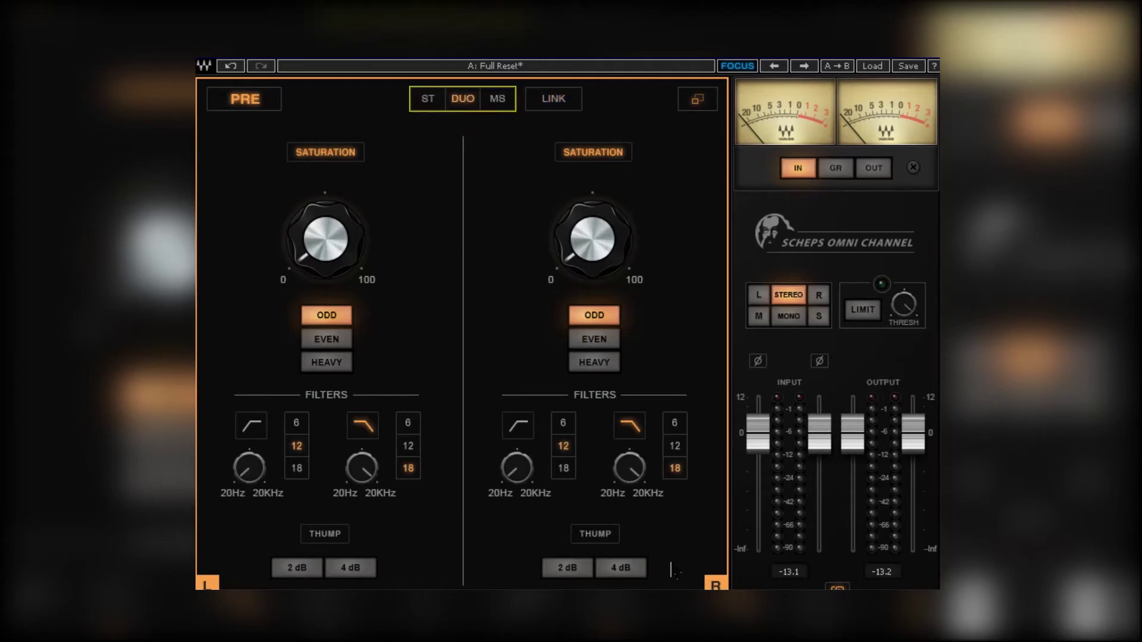
pyautogui.click(496, 103)
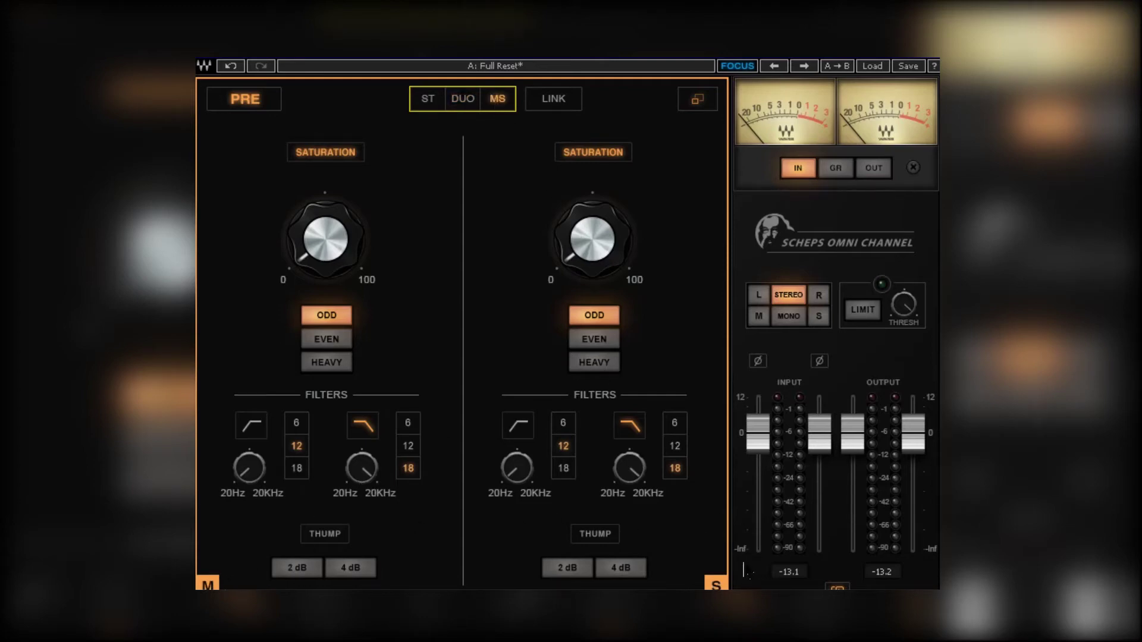
pyautogui.moveTo(623, 259); pyautogui.dragTo(574, 127)
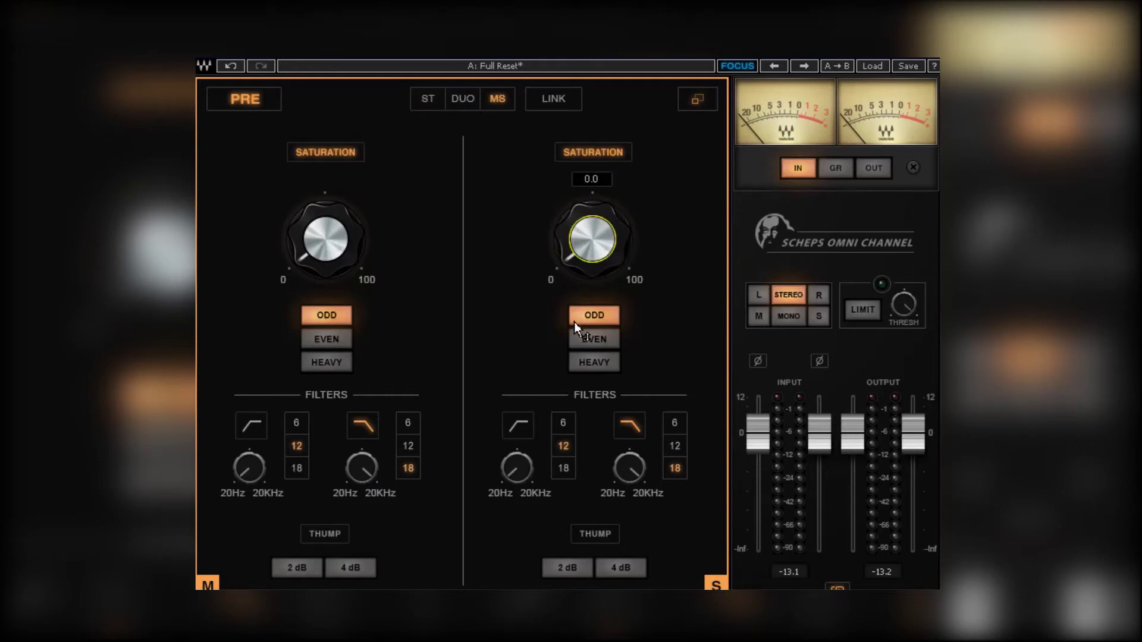
pyautogui.click(425, 100)
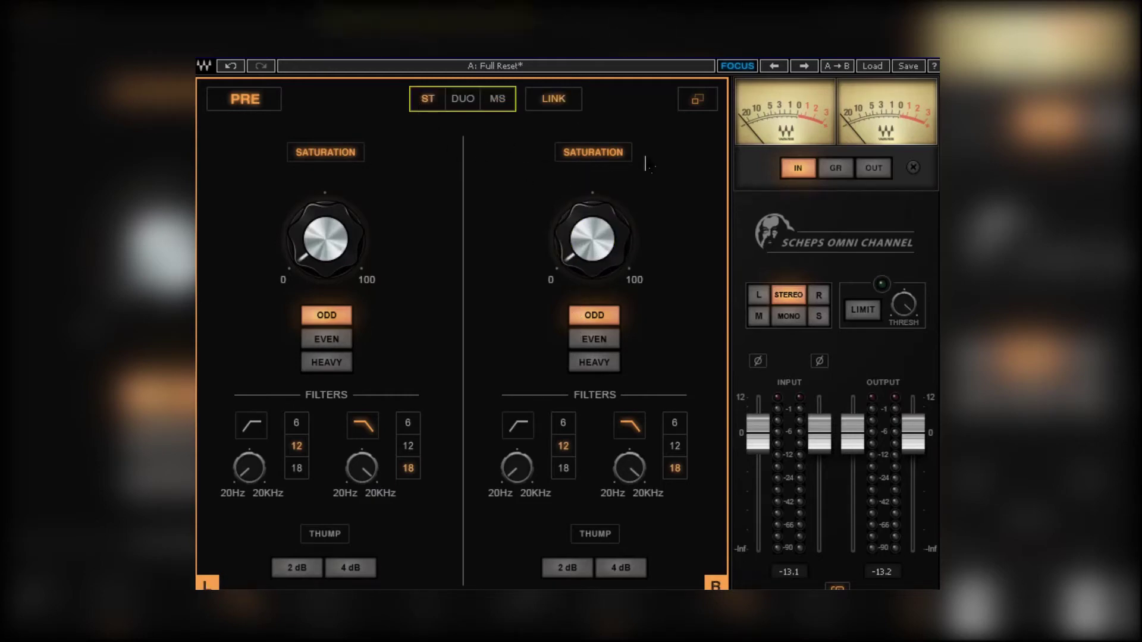
pyautogui.click(682, 105)
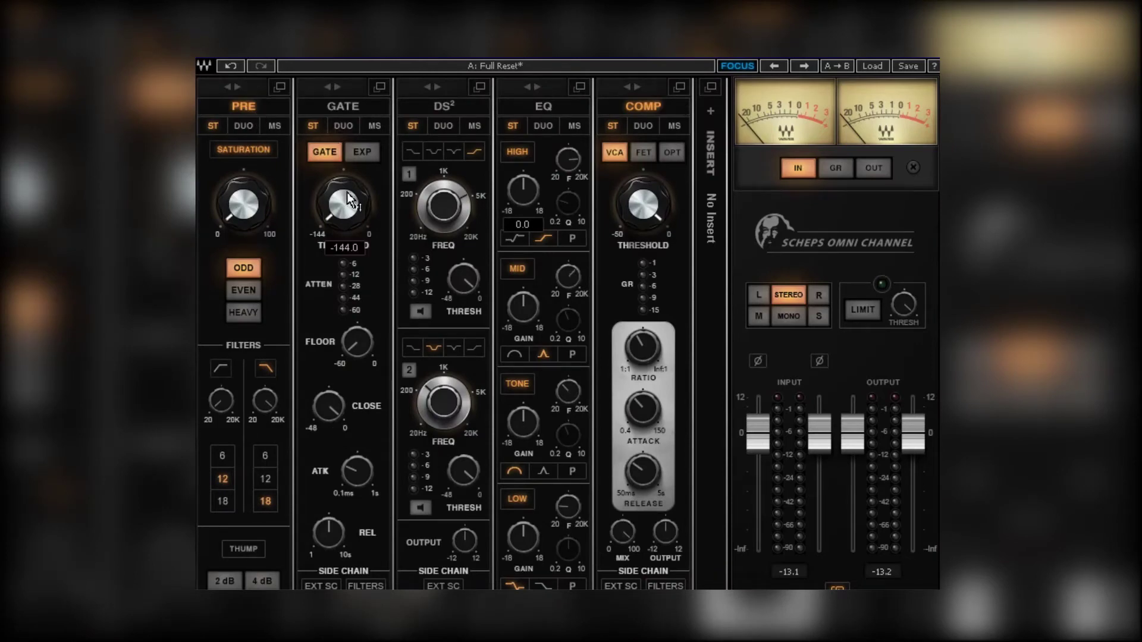
# Step: In the expanded GATE module, enable the side-chain high-pass and low-pass filters and shift both cutoffs together with the linked frequency control
pyautogui.click(380, 88)
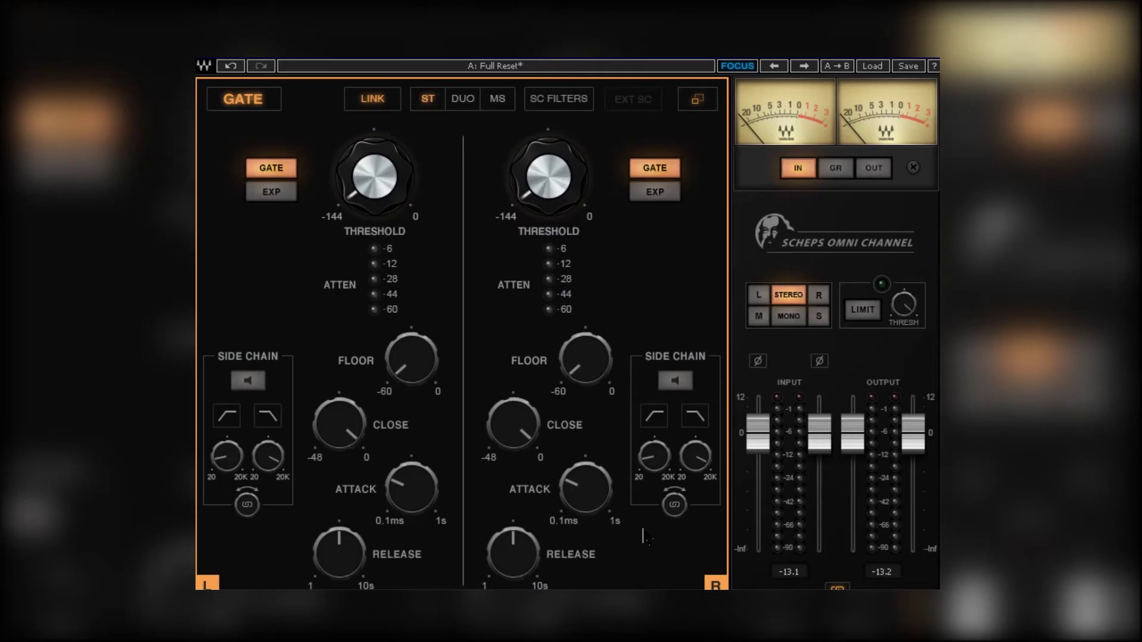
pyautogui.click(655, 464)
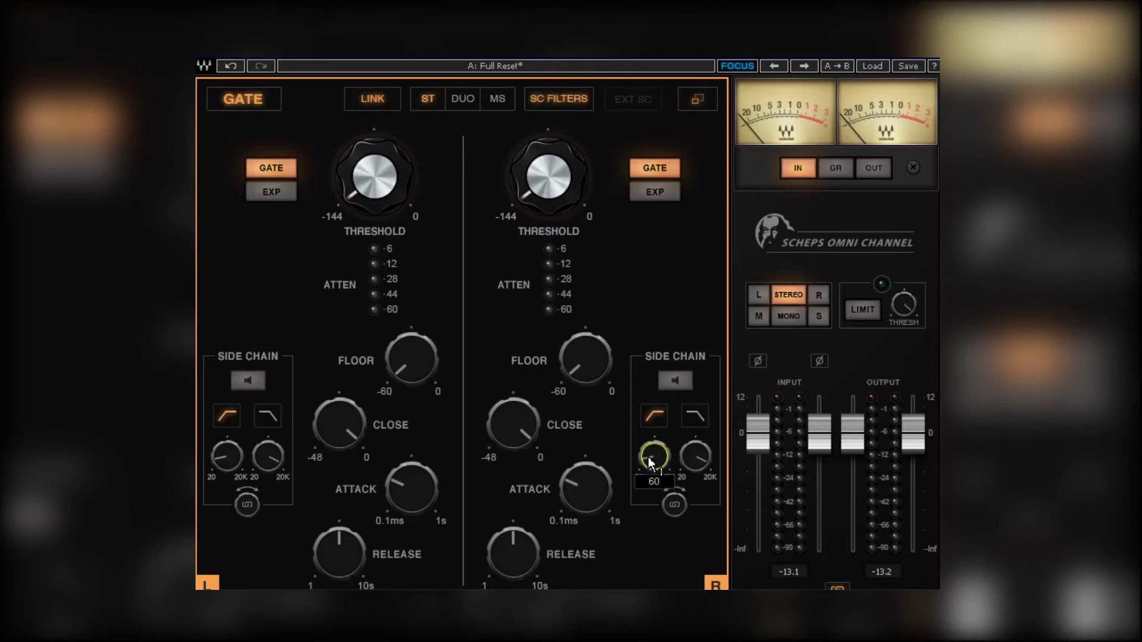
pyautogui.click(687, 461)
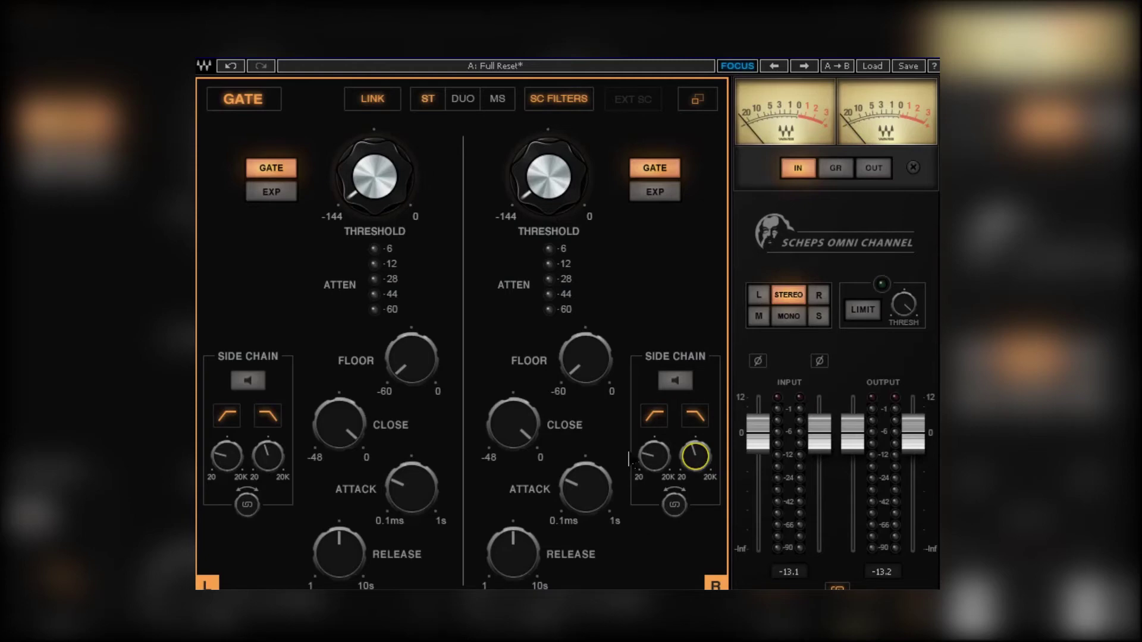
pyautogui.click(672, 503)
pyautogui.moveTo(673, 488); pyautogui.dragTo(664, 524)
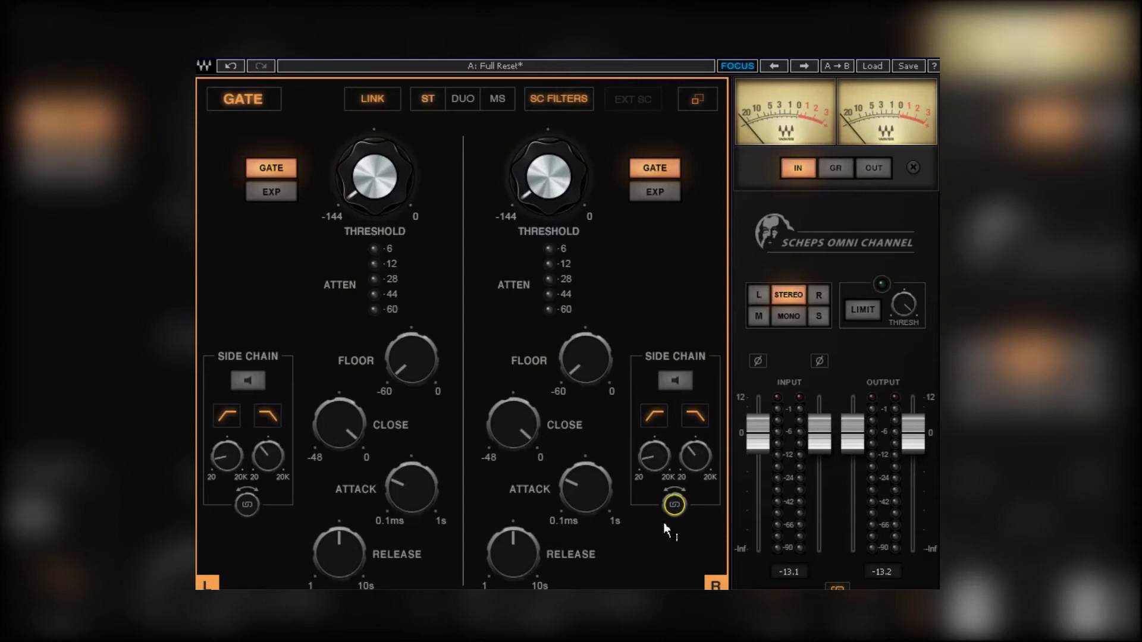
pyautogui.moveTo(662, 523); pyautogui.dragTo(664, 395)
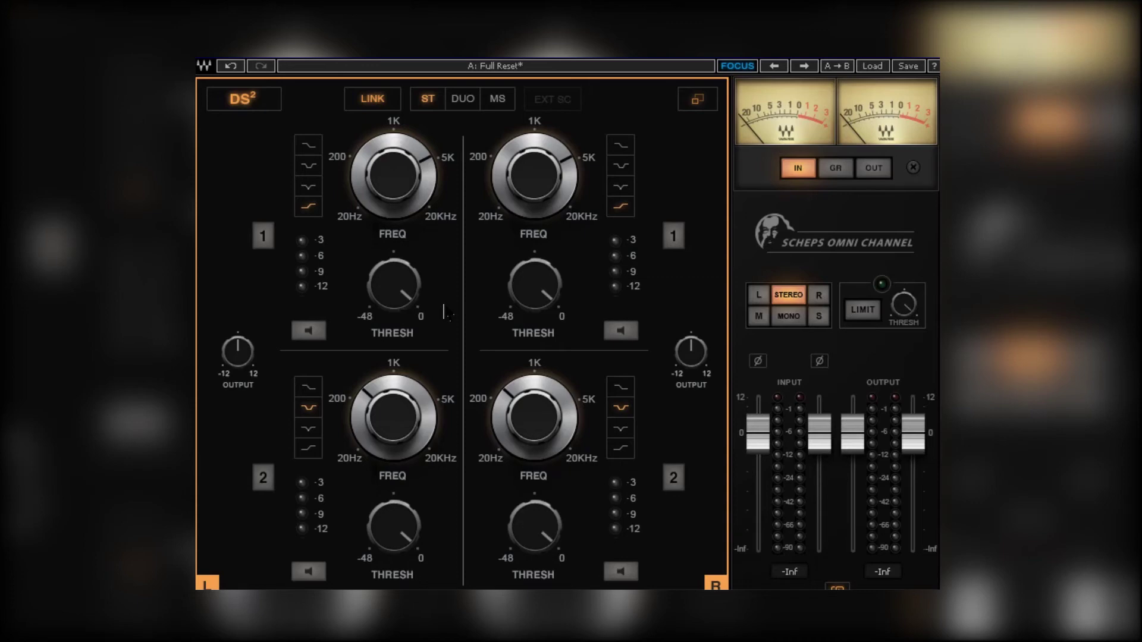
# Step: Activate band 1 of the DS² module by lowering its frequency to between 1K and 5K
pyautogui.moveTo(388, 171); pyautogui.dragTo(412, 176)
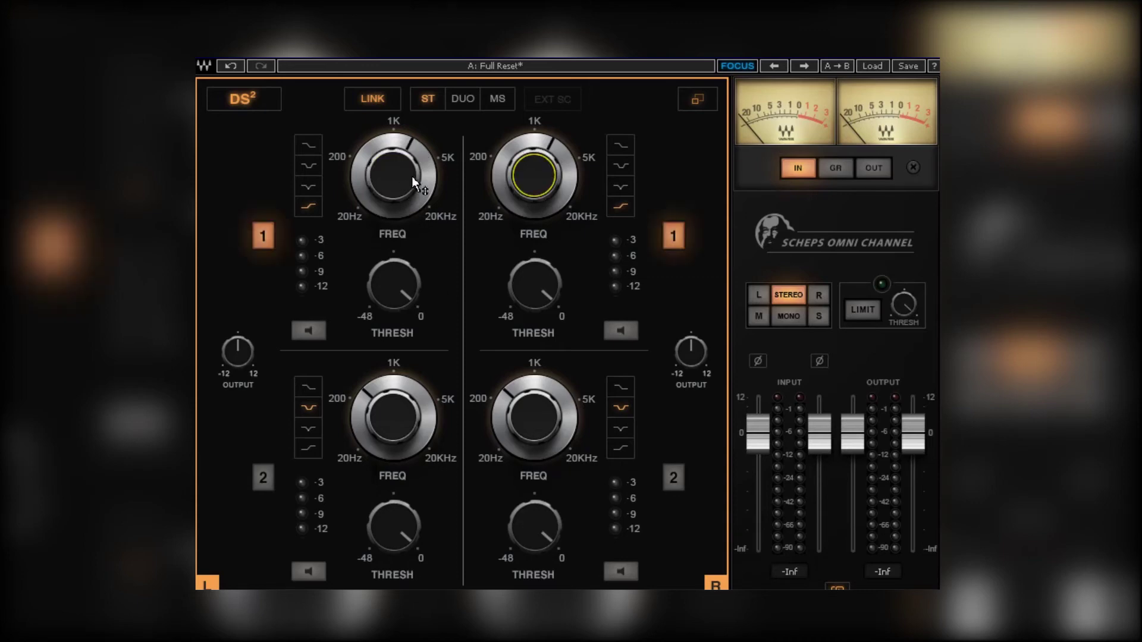
pyautogui.click(412, 176)
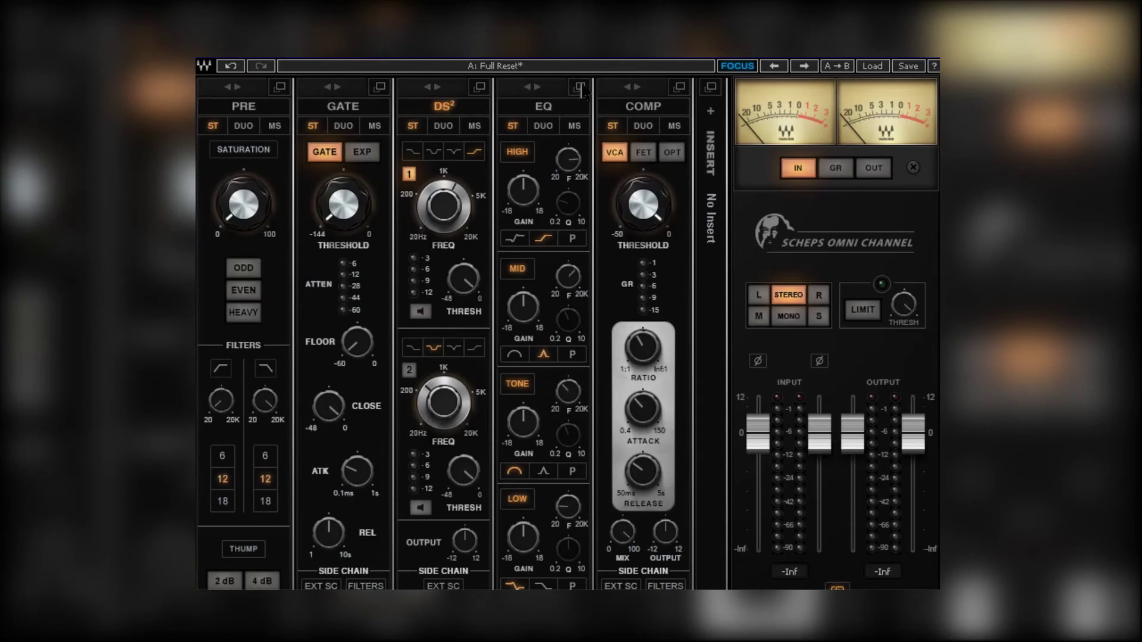
# Step: In the expanded EQ module, briefly solo the MID band and switch off the HIGH and MID bands
pyautogui.click(580, 88)
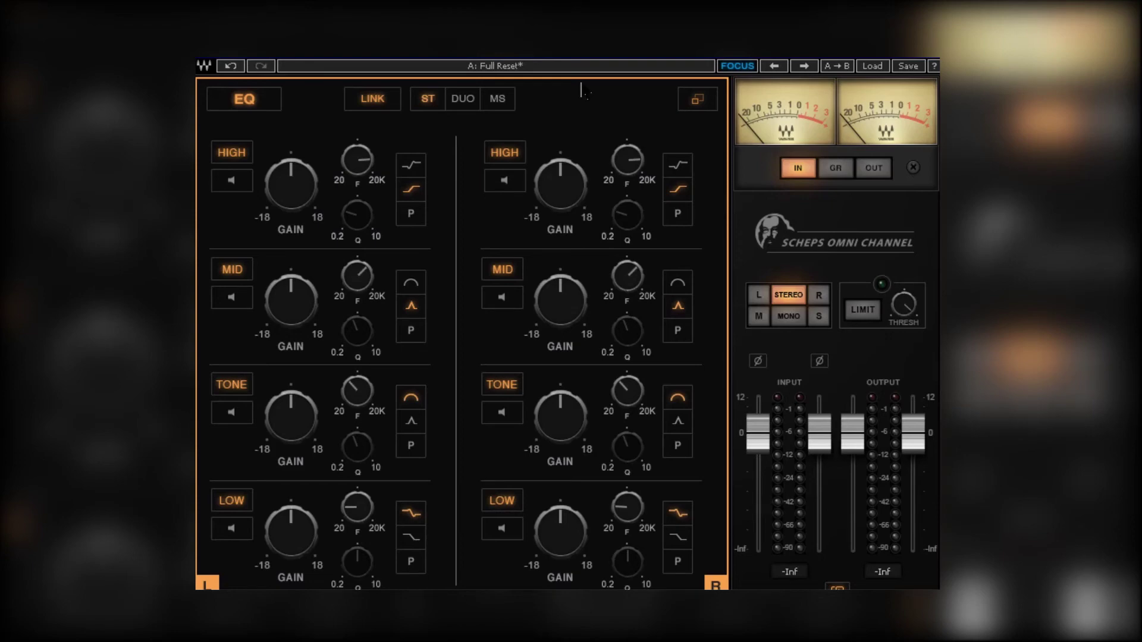
pyautogui.click(502, 298)
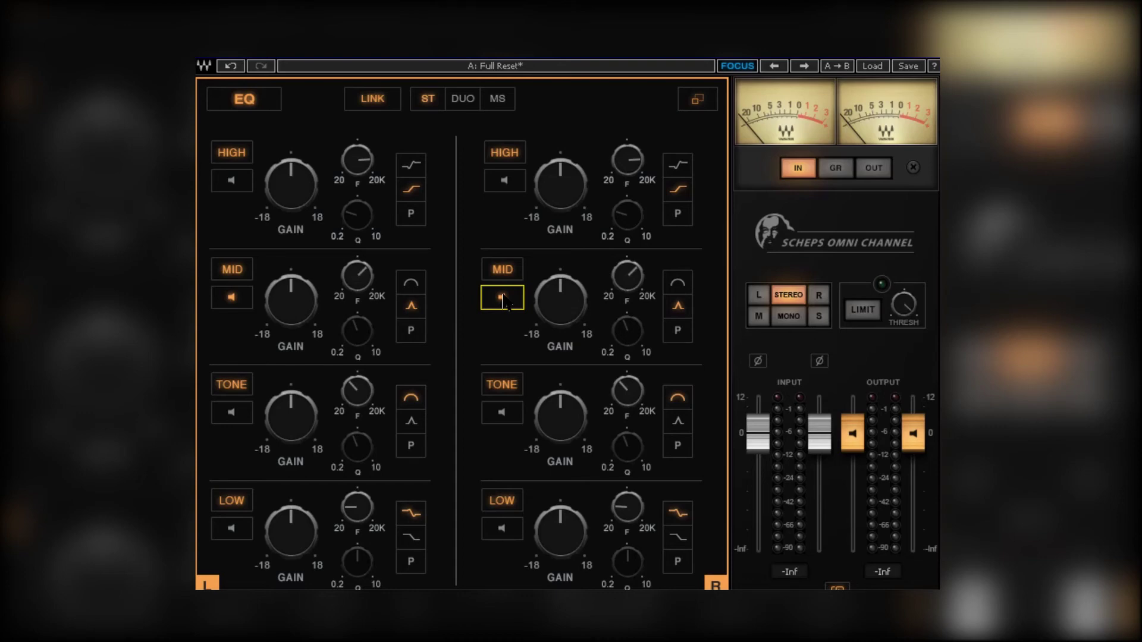
pyautogui.click(502, 299)
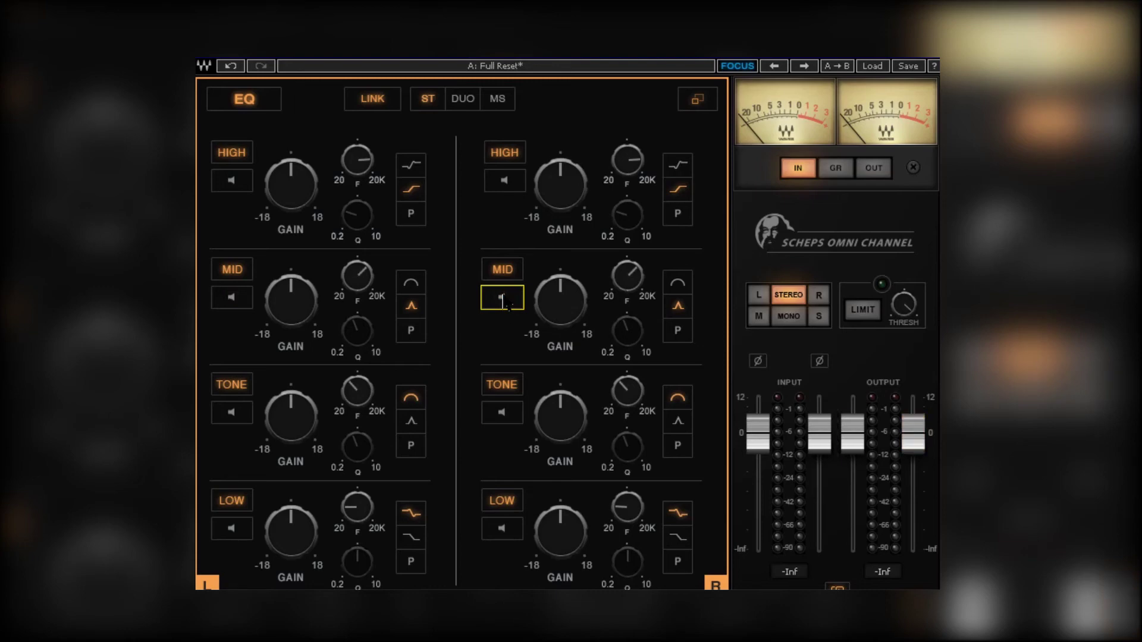
pyautogui.click(504, 153)
pyautogui.click(506, 269)
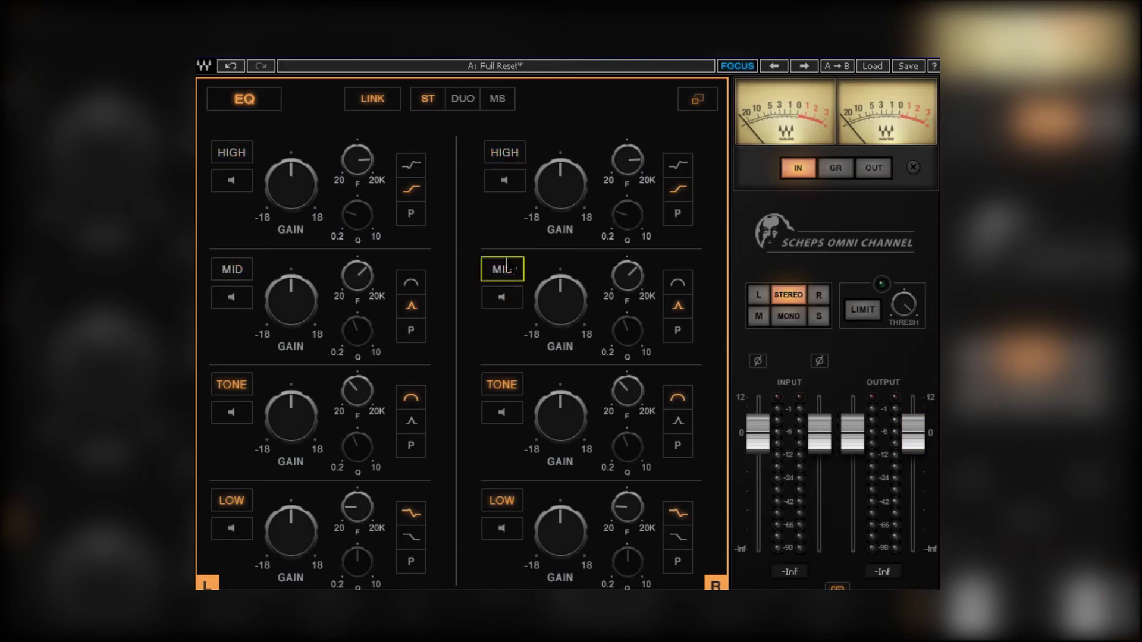
# Step: Try the EQ module in MS mode, set it back to ST and collapse the module
pyautogui.click(497, 98)
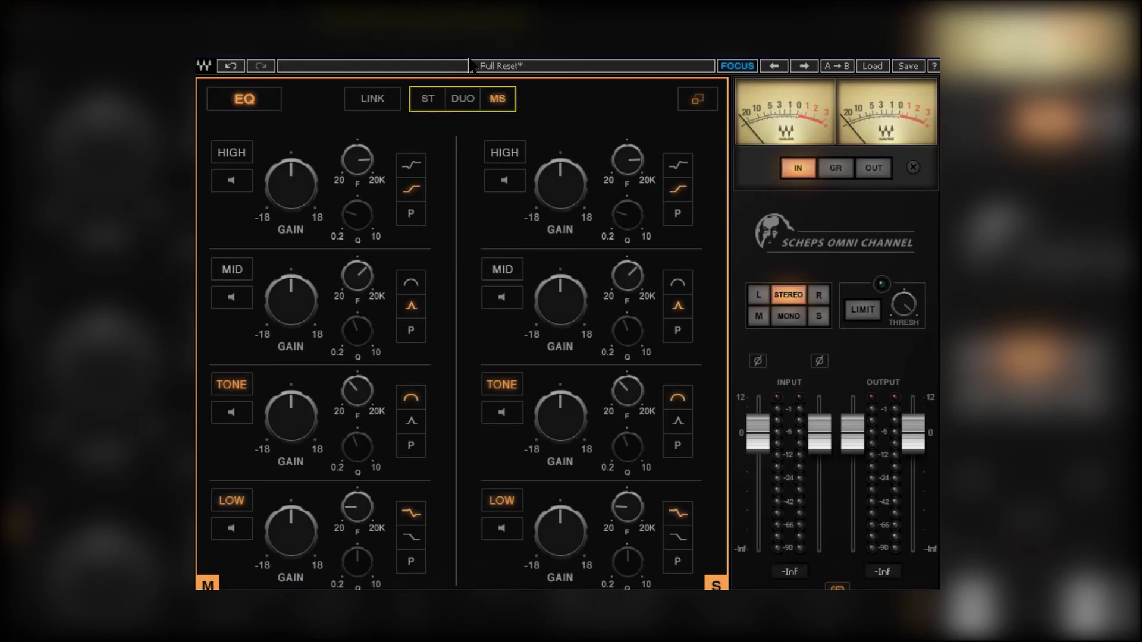
pyautogui.click(429, 101)
pyautogui.click(684, 104)
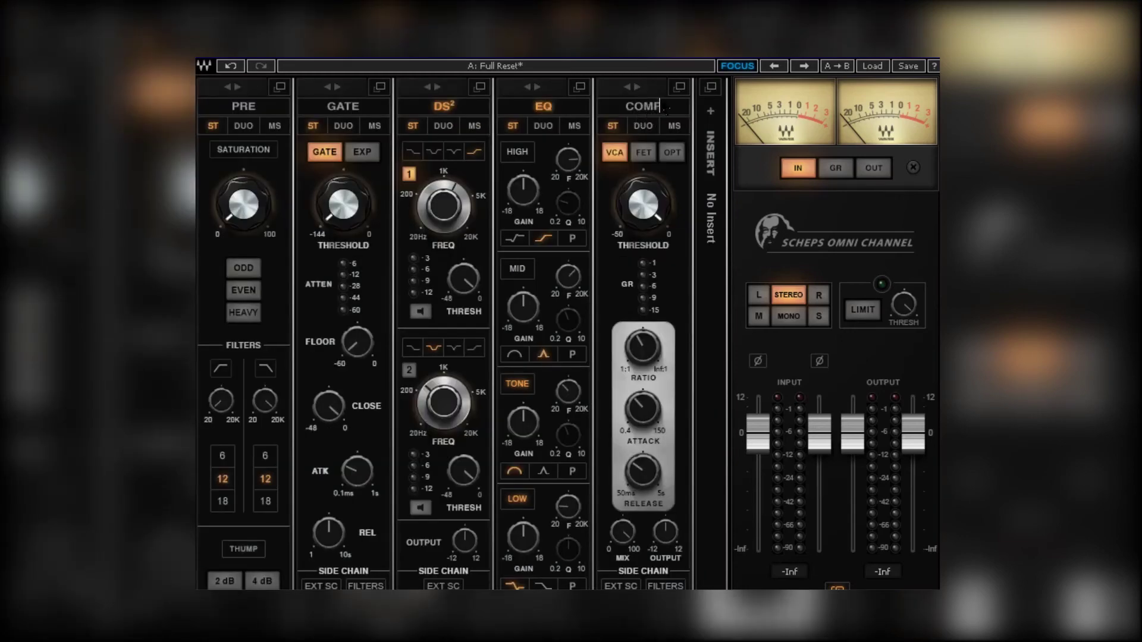
# Step: In the expanded COMP module, enable the side-chain HP filter at 491 Hz and return to the full module view
pyautogui.click(677, 88)
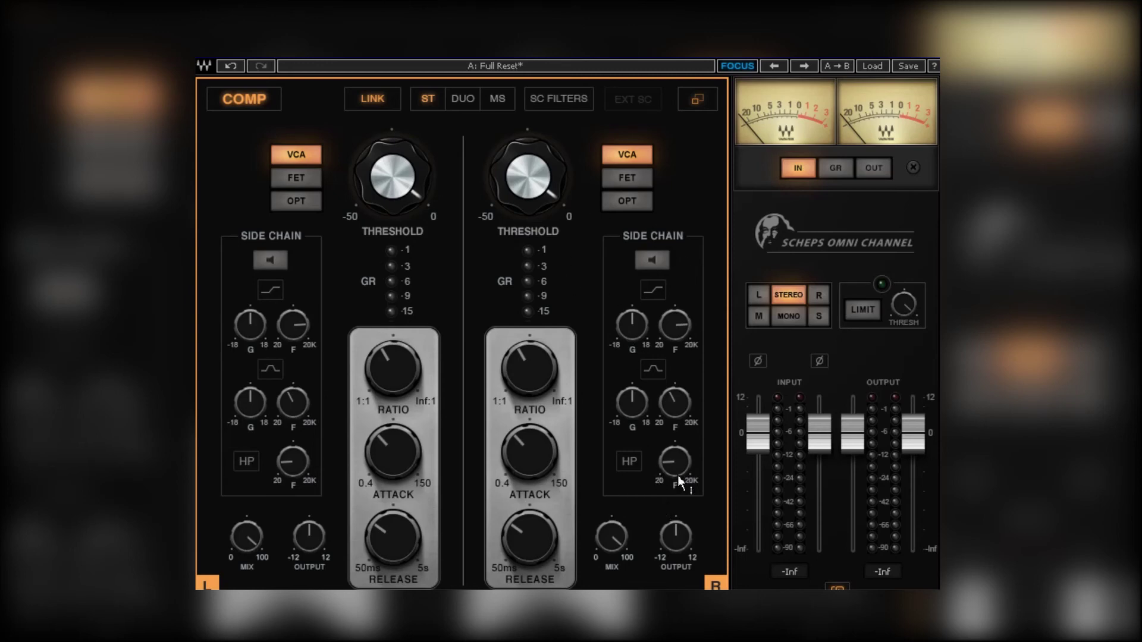
pyautogui.moveTo(677, 464)
pyautogui.mouseDown()
pyautogui.moveTo(673, 345)
pyautogui.moveTo(676, 465)
pyautogui.mouseUp()
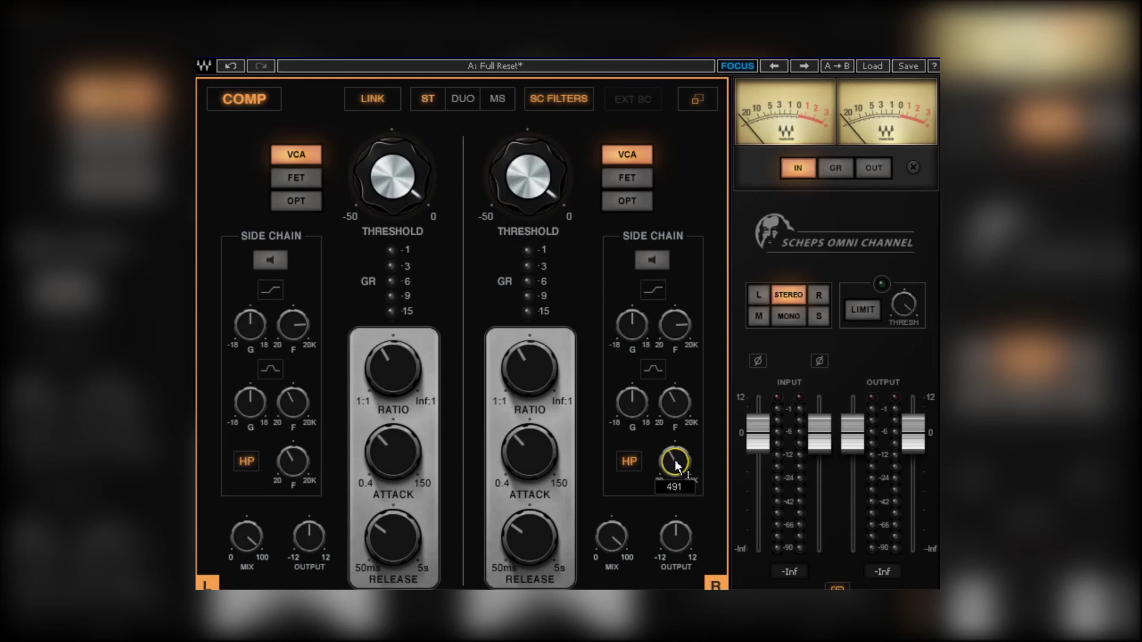
pyautogui.click(696, 99)
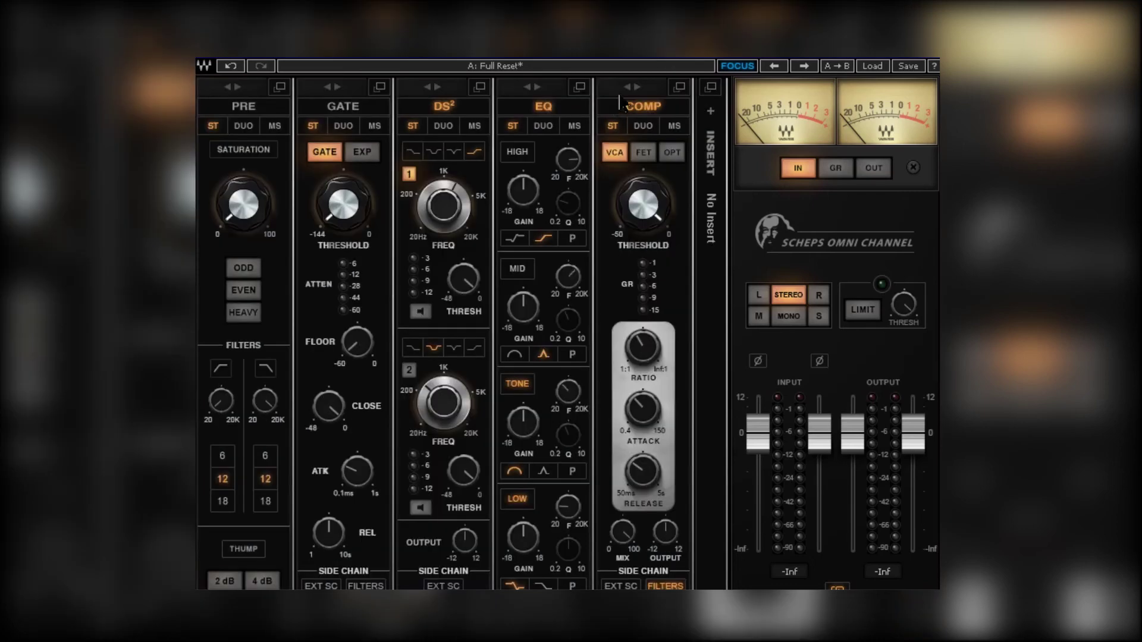
pyautogui.moveTo(618, 102); pyautogui.dragTo(380, 102)
# Step: Cycle the output monitoring through mid, mono and side, and return it to STEREO
pyautogui.click(758, 316)
pyautogui.click(789, 316)
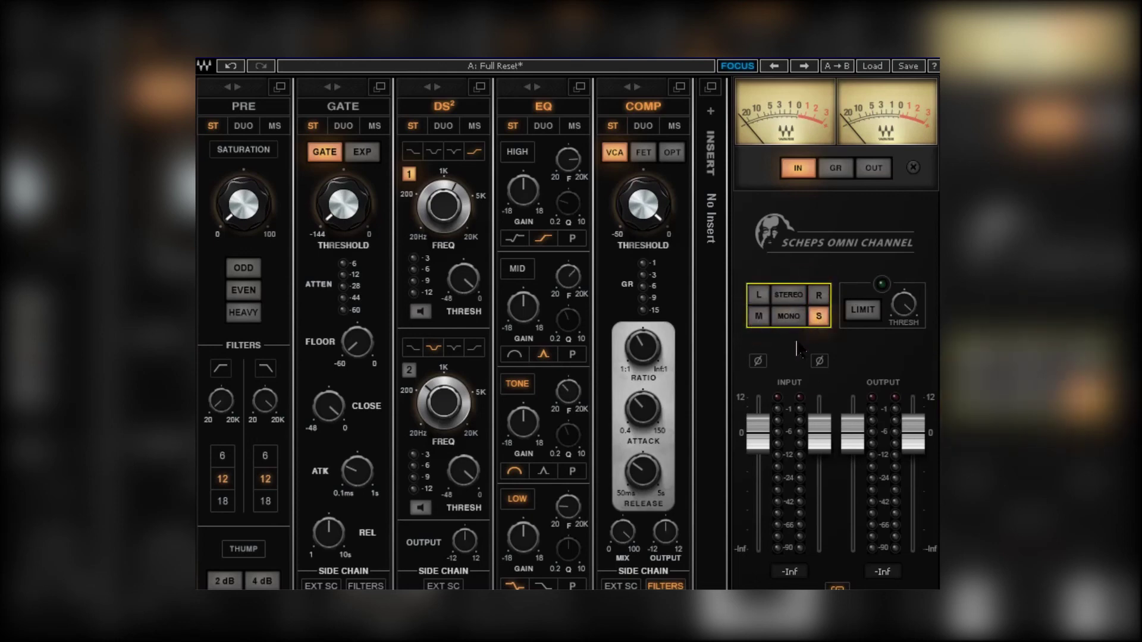
pyautogui.click(789, 296)
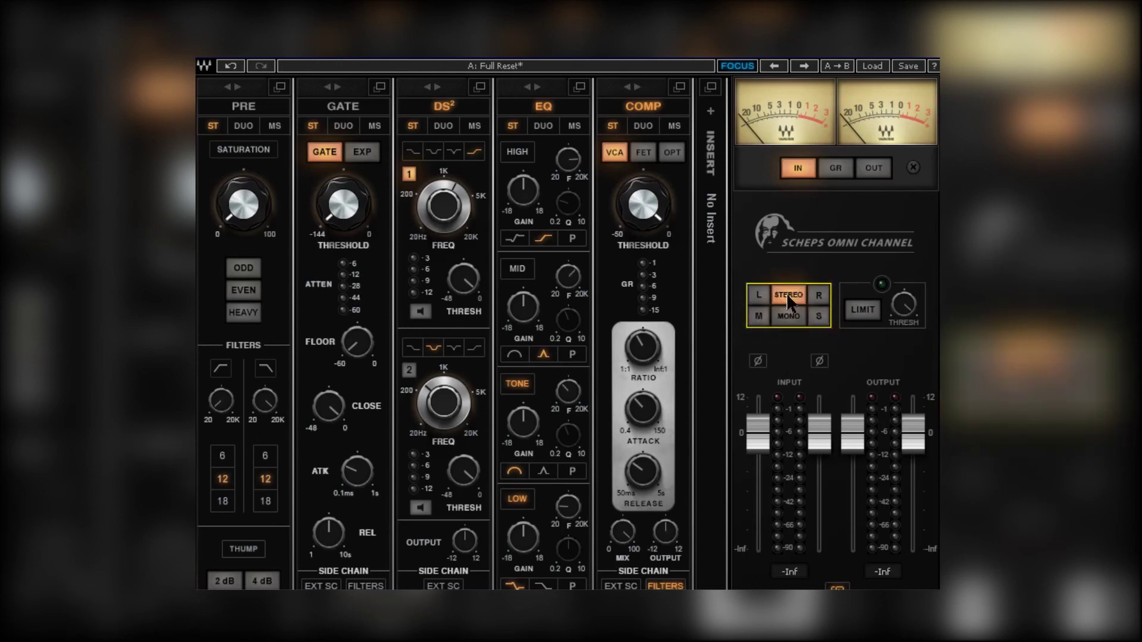
pyautogui.click(862, 309)
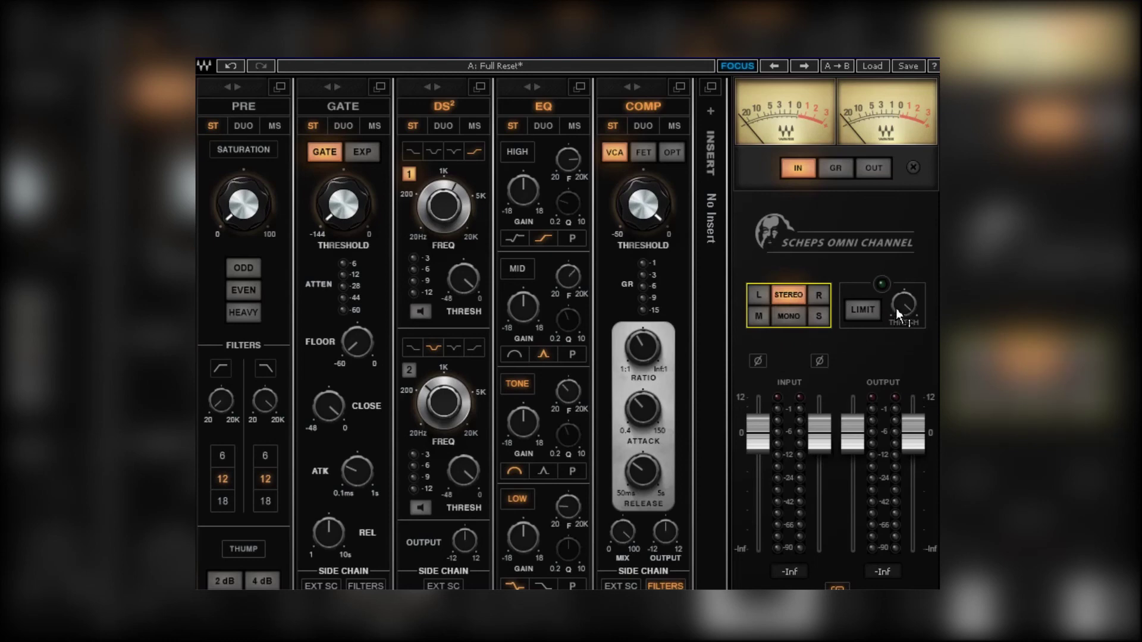